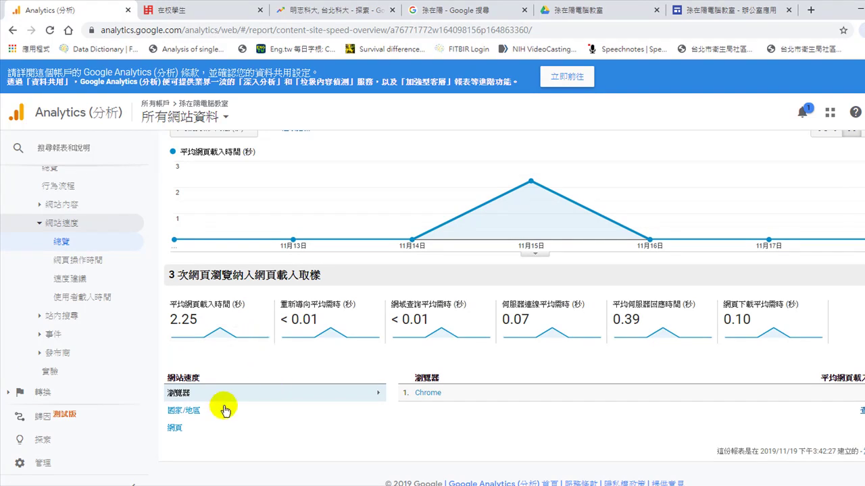
# - Break down the site speed overview by 國家/地區, then by 網頁, and examine the average page load time on the chart
pyautogui.click(188, 410)
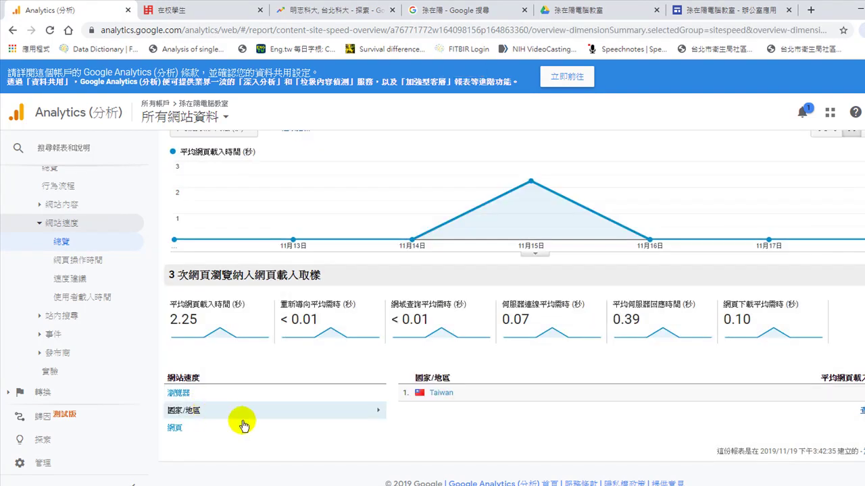
pyautogui.click(175, 427)
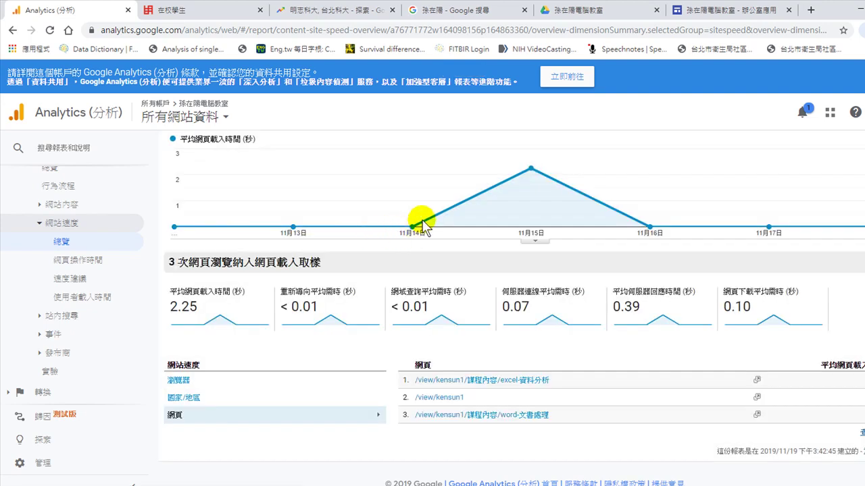
pyautogui.moveTo(508, 173)
pyautogui.moveTo(268, 294)
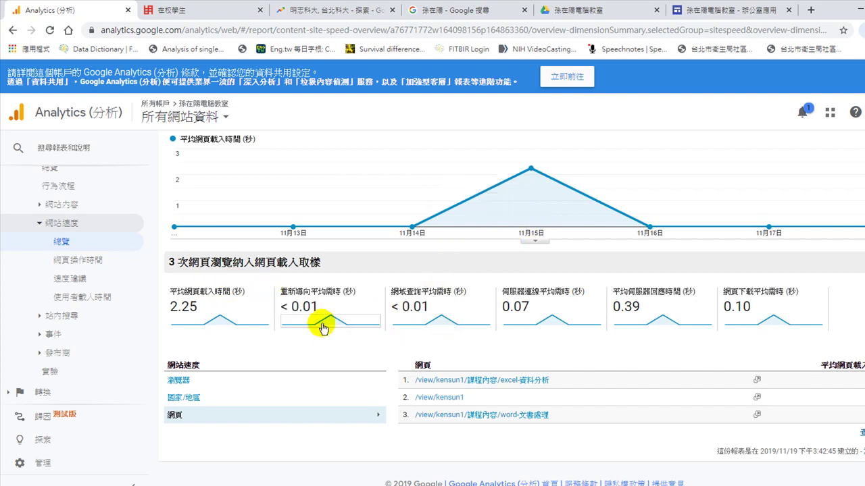
pyautogui.moveTo(318, 212)
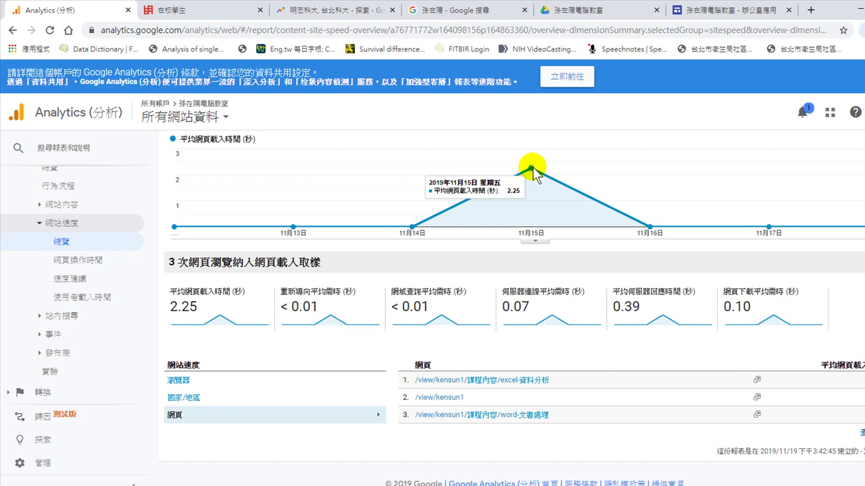
# - Review load times per page in the 網頁操作時間 report and the PageSpeed figures in the 速度建議 report
pyautogui.click(60, 265)
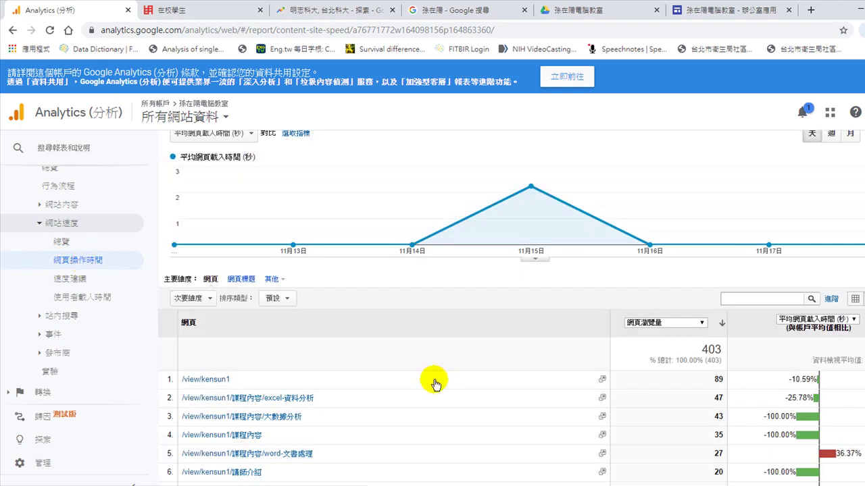
pyautogui.scroll(-2, 432, 382)
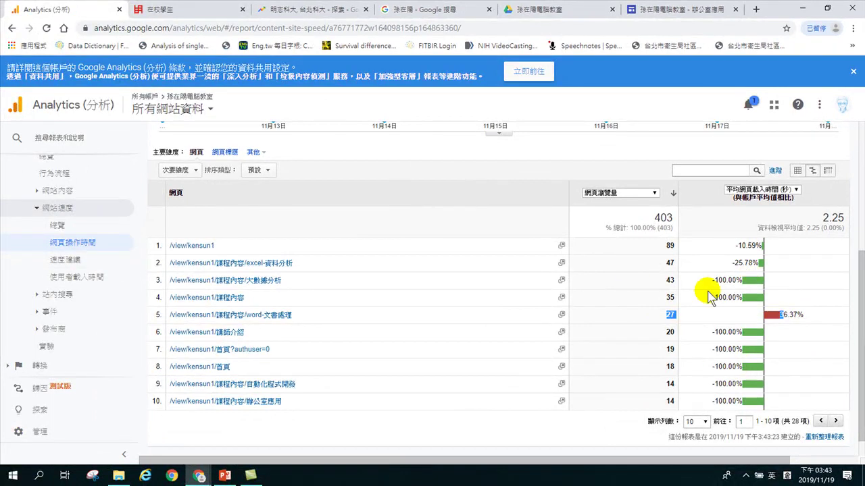
pyautogui.click(62, 260)
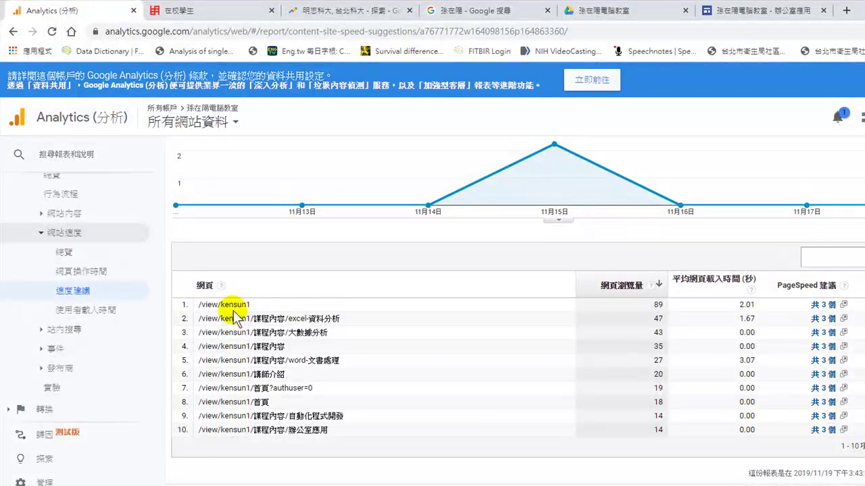
pyautogui.moveTo(217, 322); pyautogui.dragTo(760, 322)
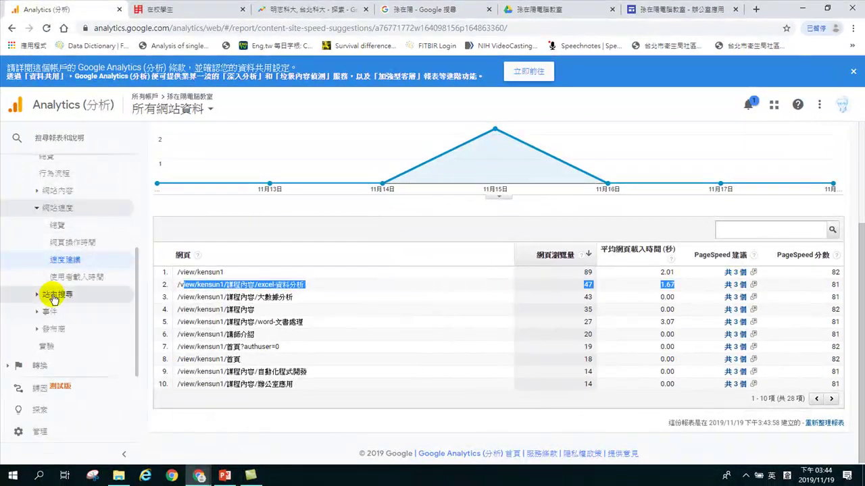
# - View the 使用者載入時間 report and the 站內搜尋 overview report
pyautogui.click(64, 282)
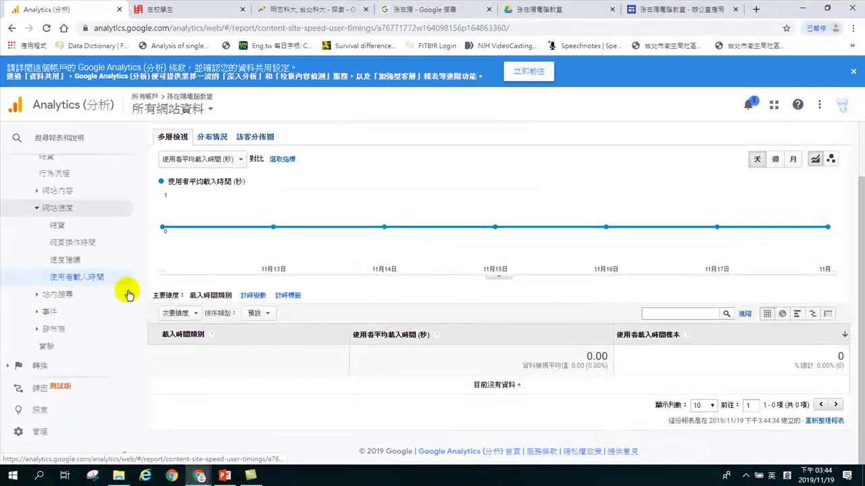
pyautogui.click(81, 299)
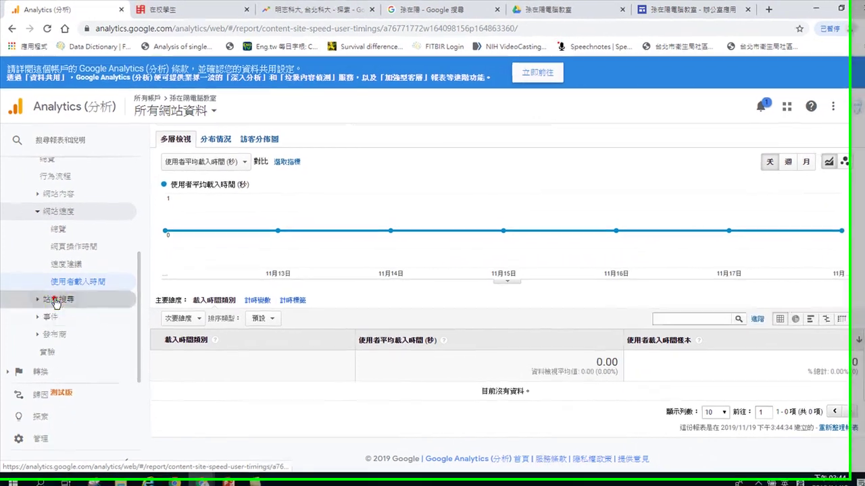
pyautogui.click(60, 323)
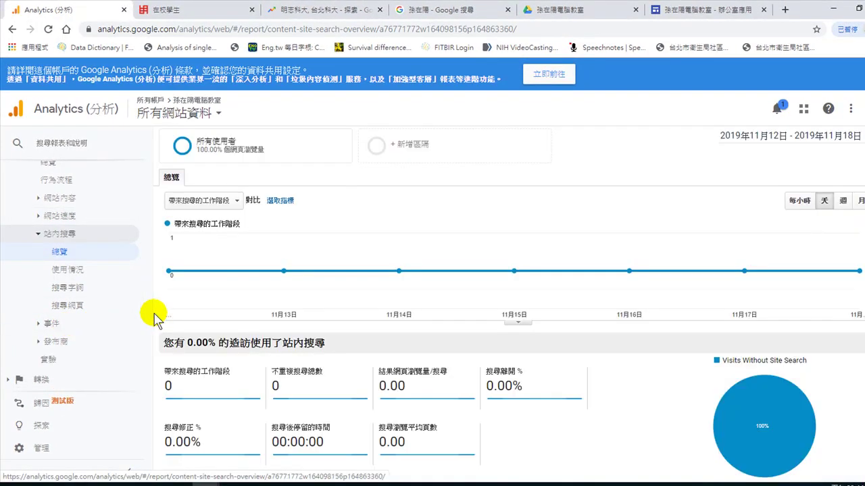
# - Look through the 事件 reports group and view the 發布商 overview and the 實驗 report
pyautogui.click(51, 325)
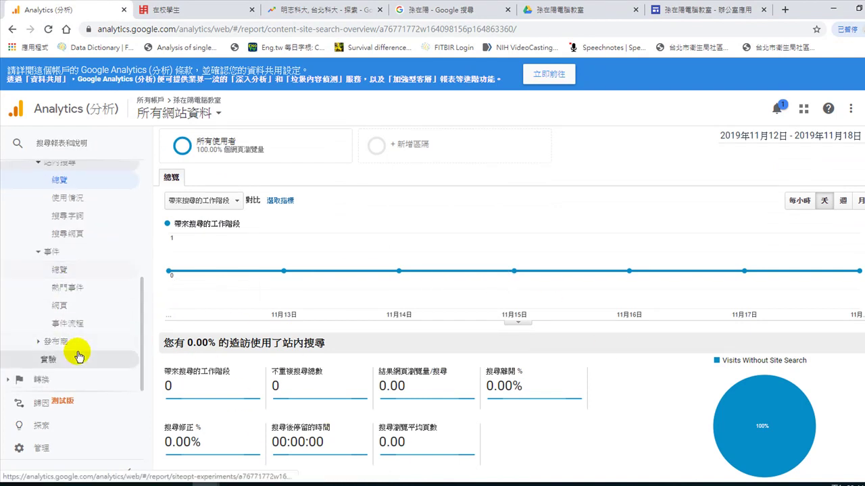
pyautogui.click(58, 342)
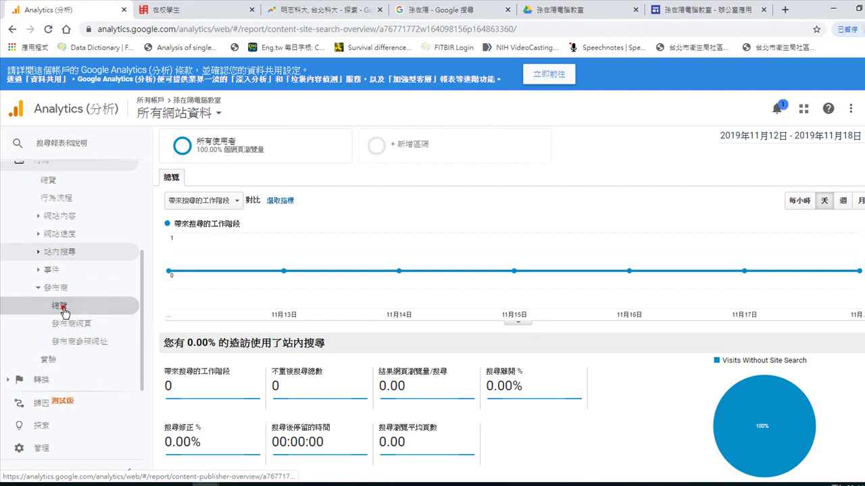
pyautogui.click(61, 308)
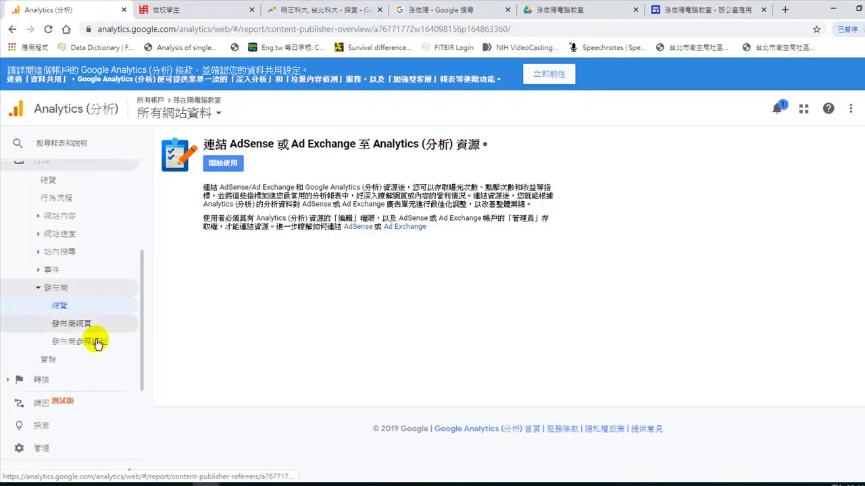
pyautogui.click(48, 360)
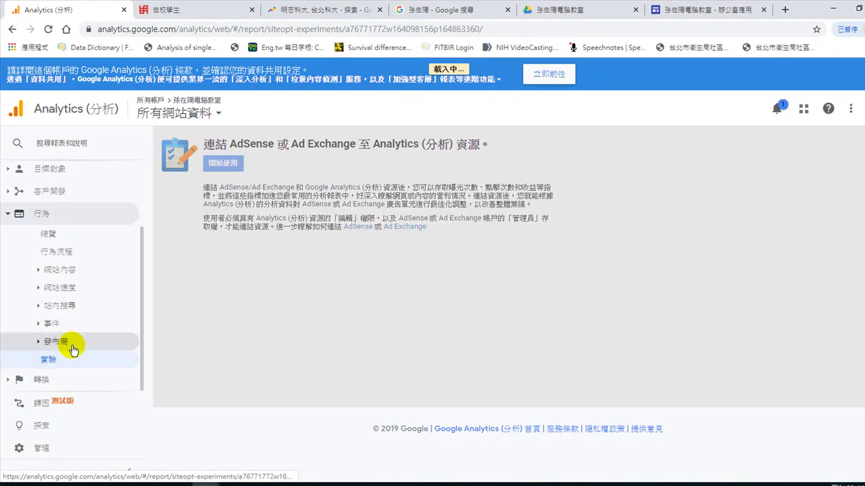
# - Look at the 轉換 report groups, then go to the 管理 page and expand the property's 追蹤資訊 options
pyautogui.click(39, 381)
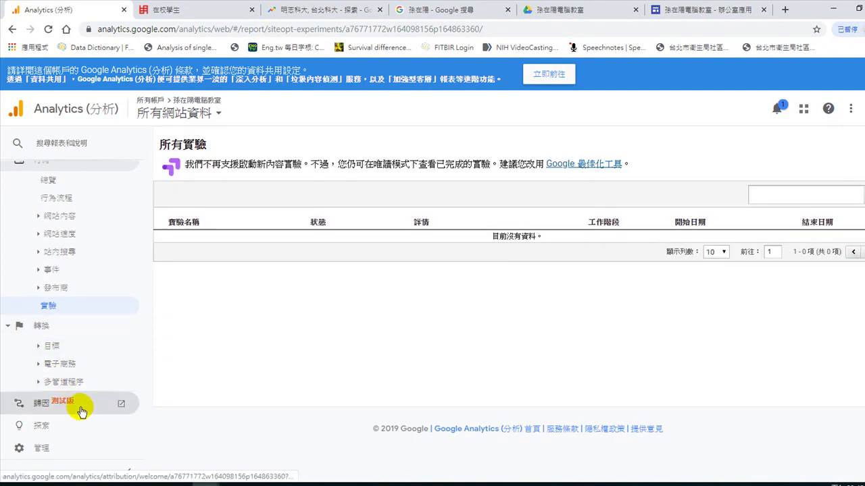
pyautogui.click(54, 453)
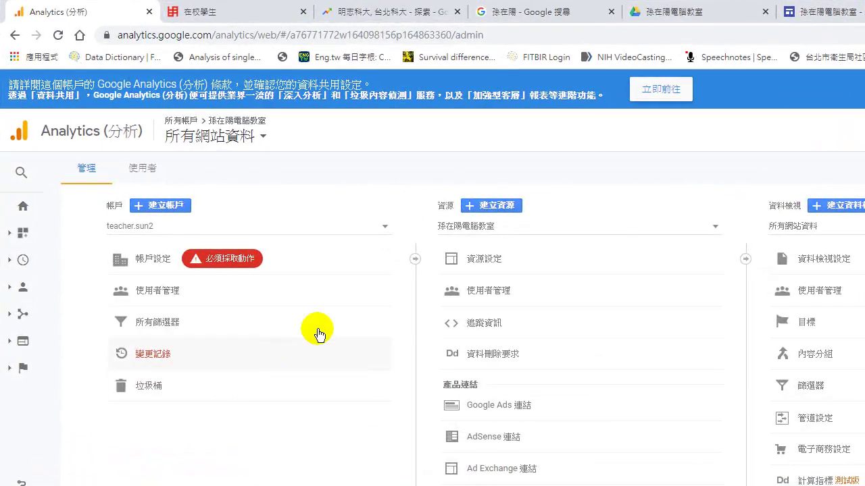
pyautogui.click(487, 325)
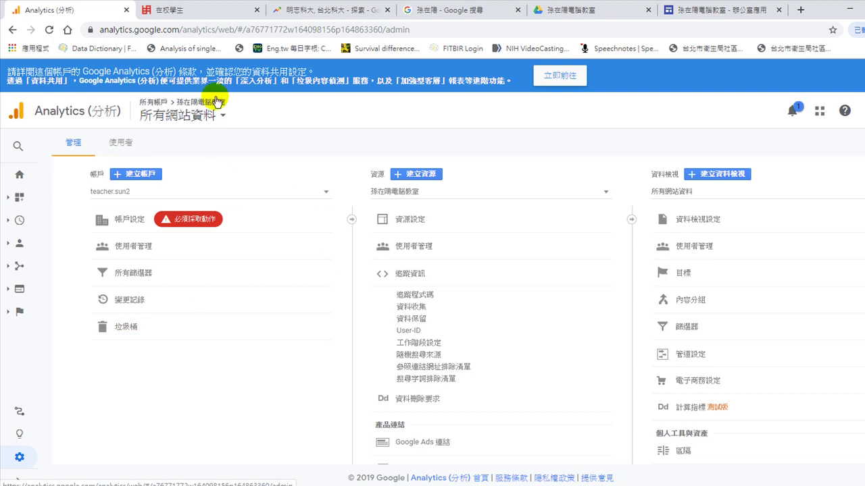
# - Examine the available accounts, properties and views, then look over the product links and remaining property settings on the 管理 page
pyautogui.click(187, 113)
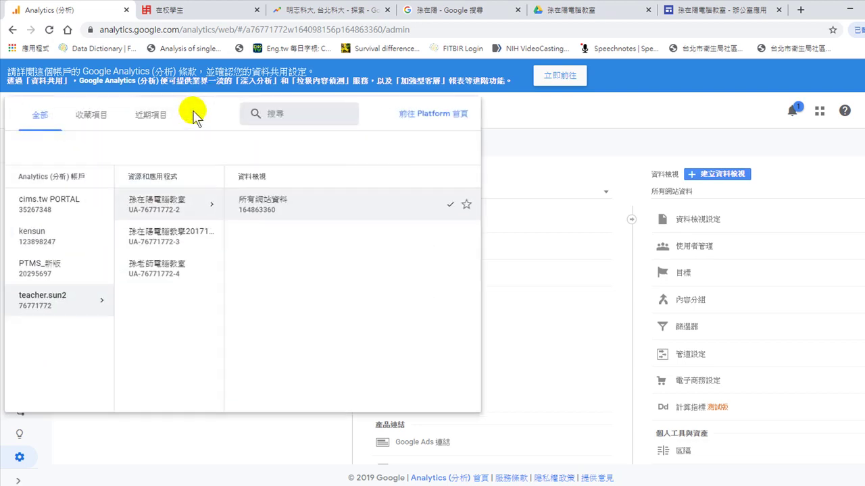
pyautogui.click(116, 300)
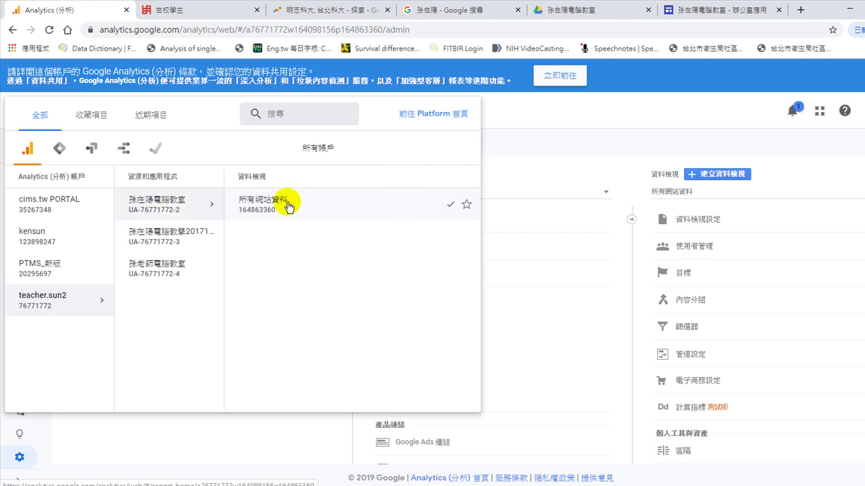
pyautogui.click(568, 317)
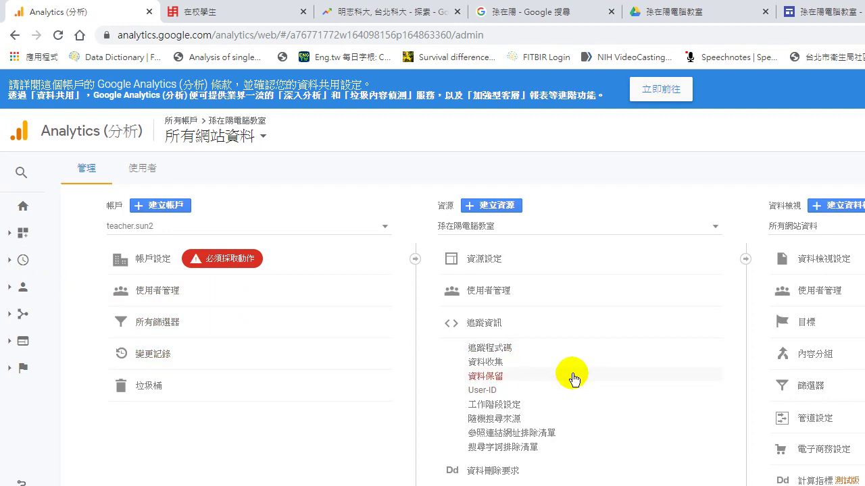
pyautogui.scroll(-2, 561, 422)
pyautogui.scroll(-1, 561, 426)
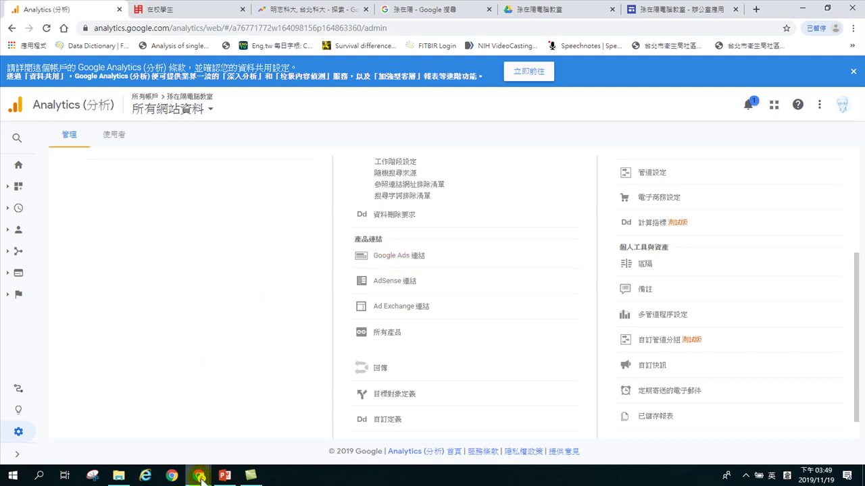
pyautogui.moveTo(200, 476)
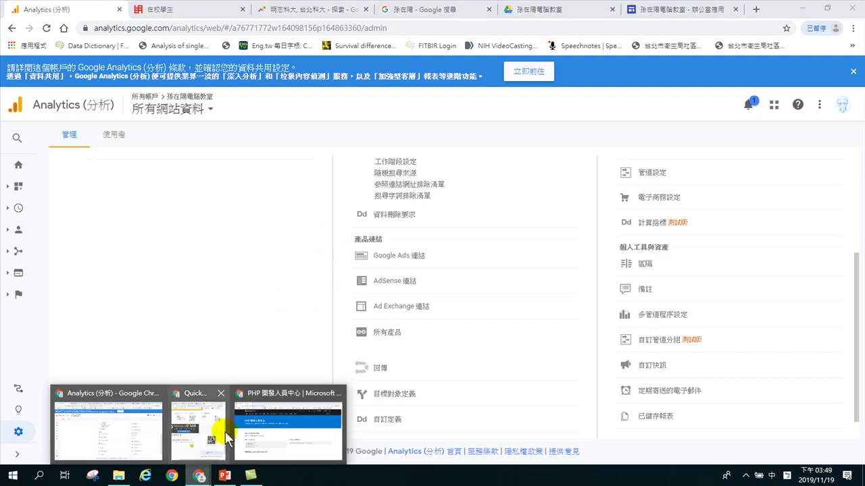
pyautogui.click(271, 430)
pyautogui.click(223, 27)
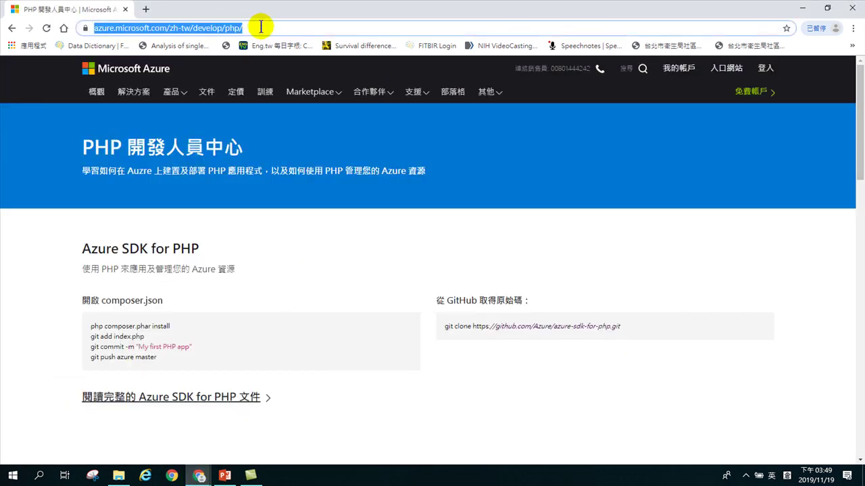
pyautogui.write('www.googl')
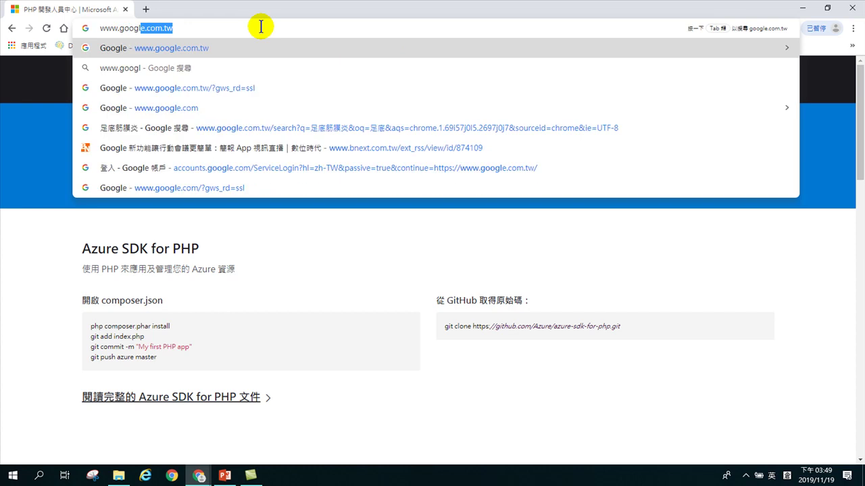
pyautogui.press('Return')
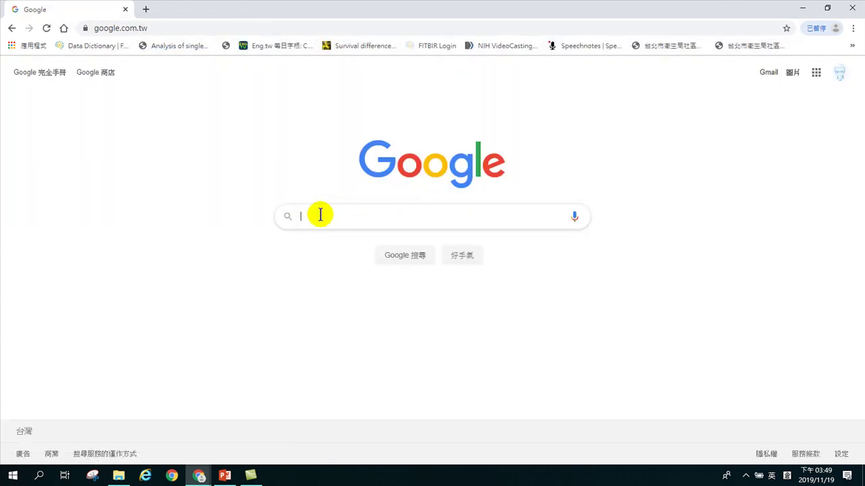
# - Search Google for 明志
pyautogui.click(313, 215)
pyautogui.write('a')
pyautogui.press('BackSpace')
pyautogui.write('明志')
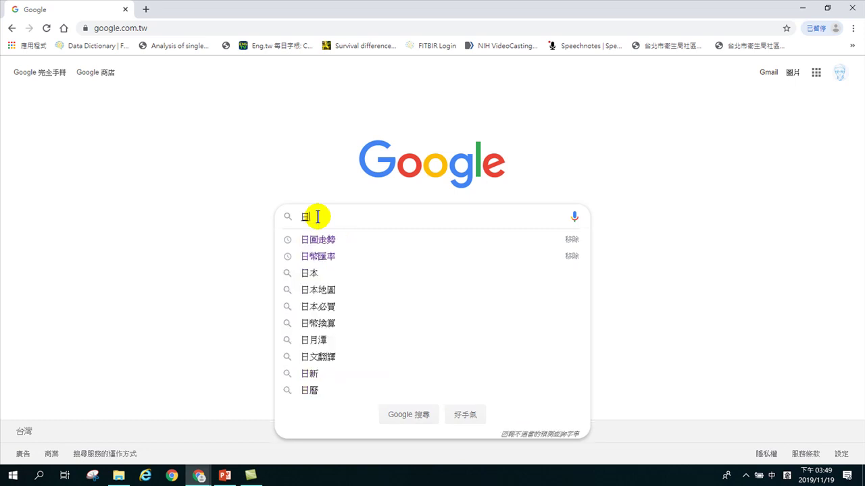
pyautogui.press('shift')
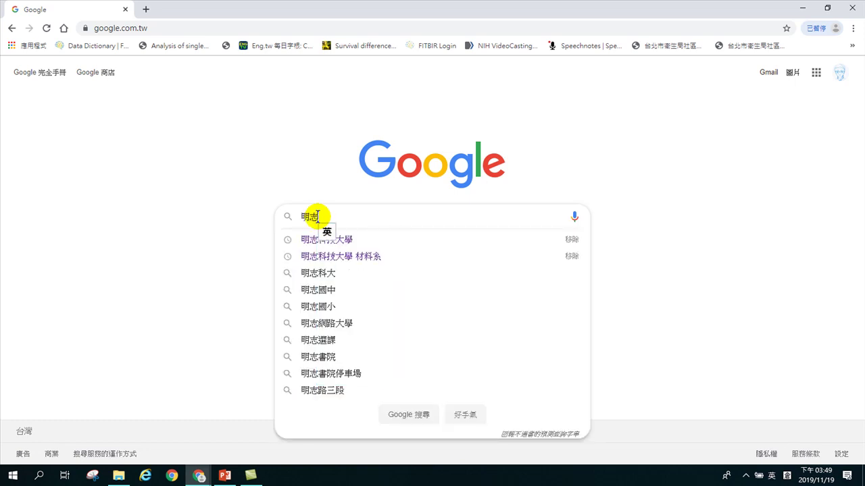
pyautogui.press('Return')
pyautogui.click(139, 157)
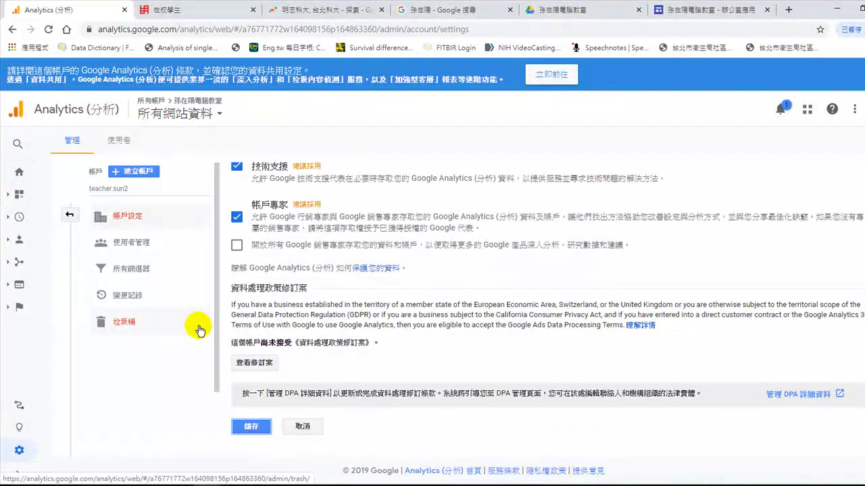
# - Check the list of accounts, properties and views again, then leave the account settings for the main 管理 page
pyautogui.click(181, 113)
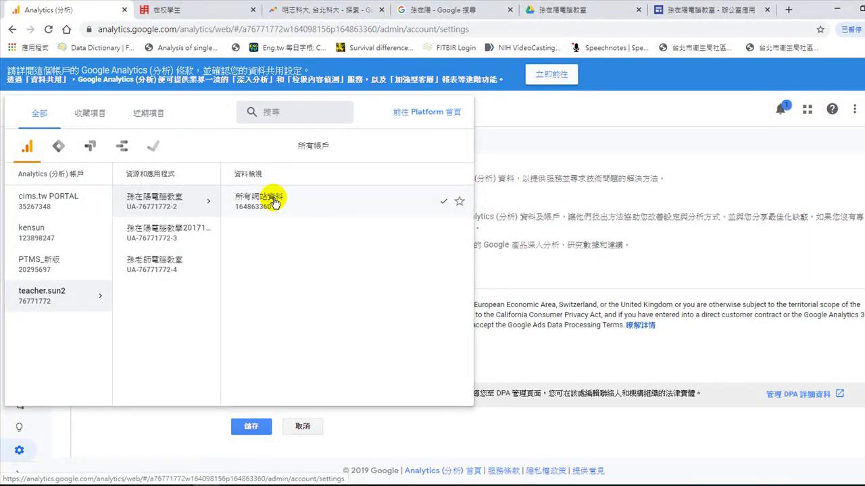
pyautogui.click(538, 328)
pyautogui.click(20, 451)
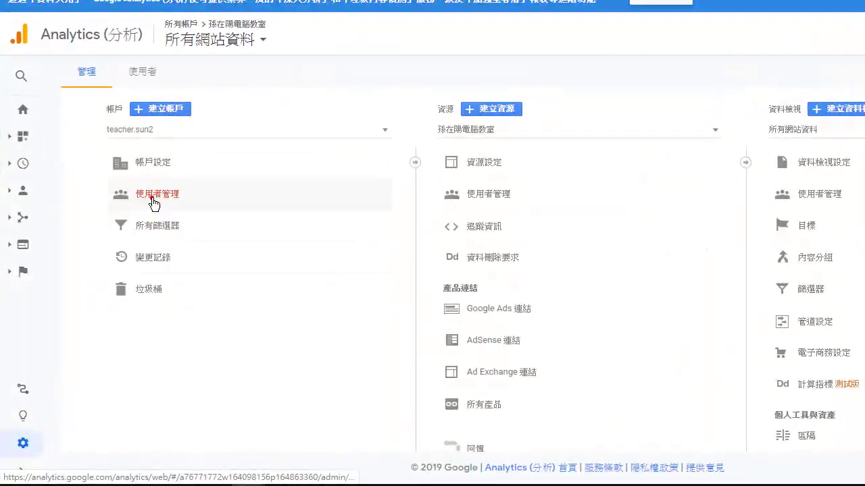
# - View the account's user permissions and the options for adding users or user groups, then close the permissions view
pyautogui.click(127, 245)
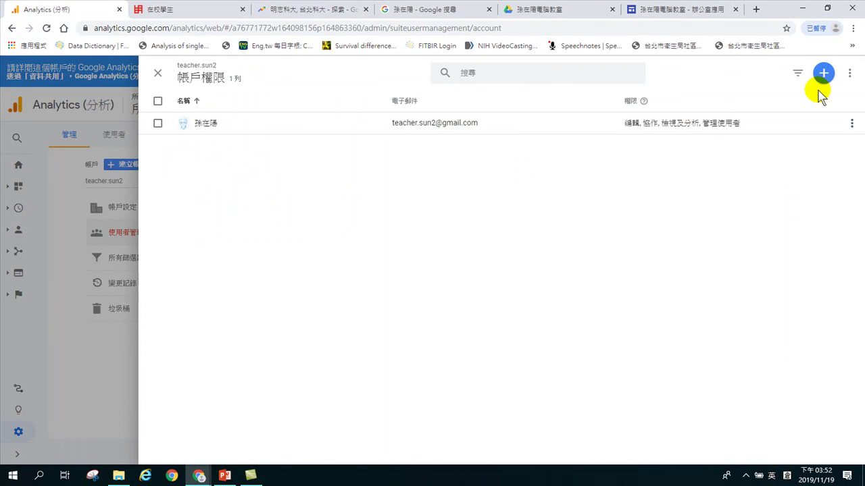
pyautogui.click(823, 73)
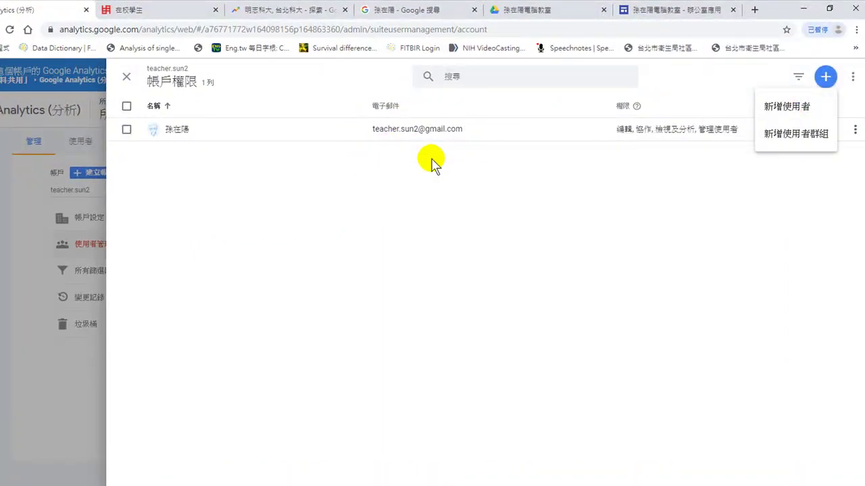
pyautogui.click(664, 167)
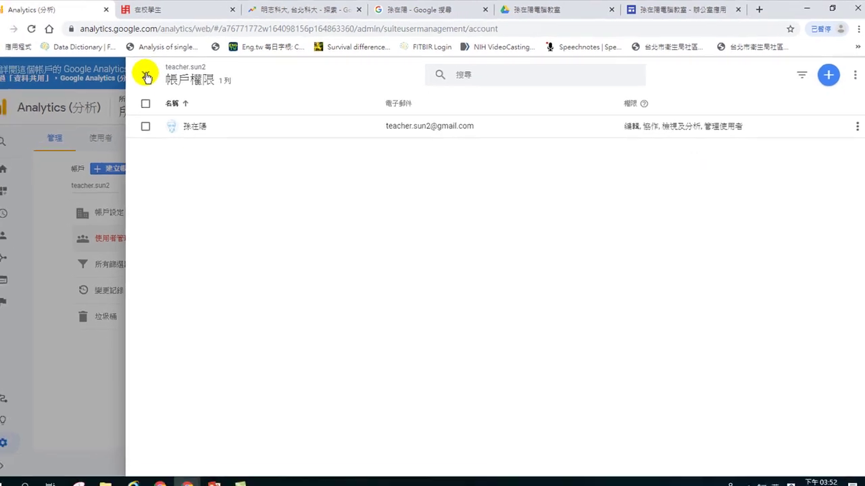
pyautogui.click(160, 76)
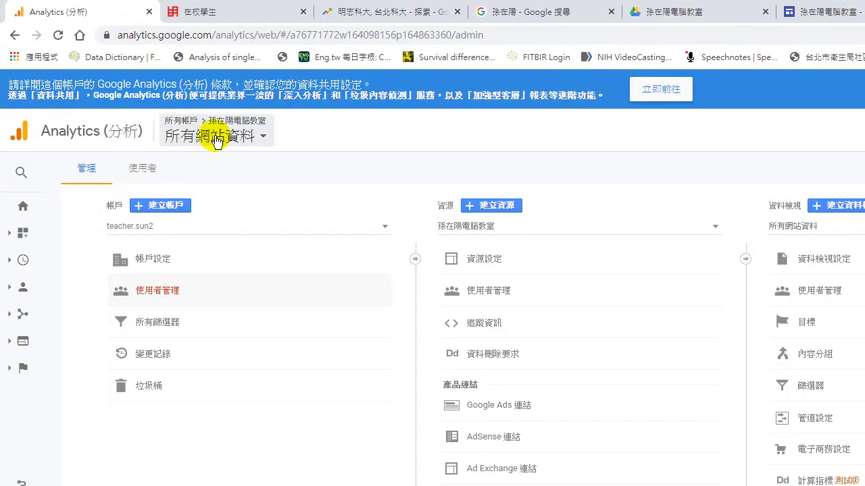
# - Look at the Data Studio section among the Google Marketing products in the account picker, including its option to get started
pyautogui.click(211, 137)
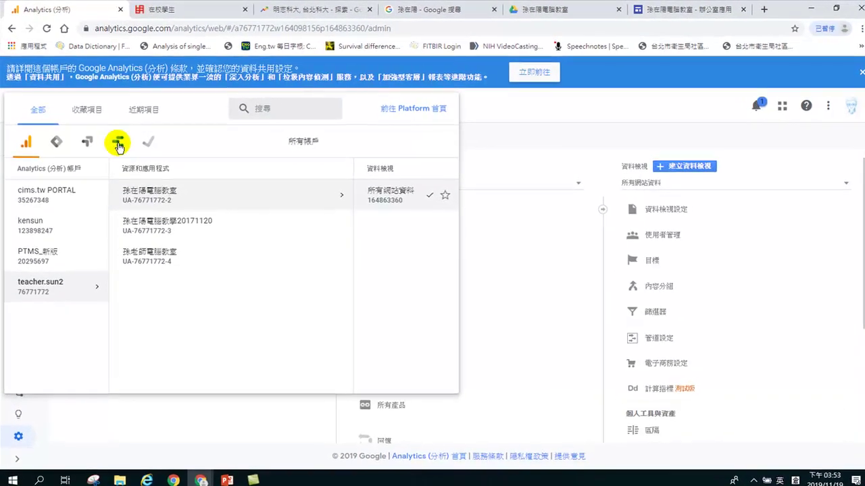
pyautogui.click(118, 145)
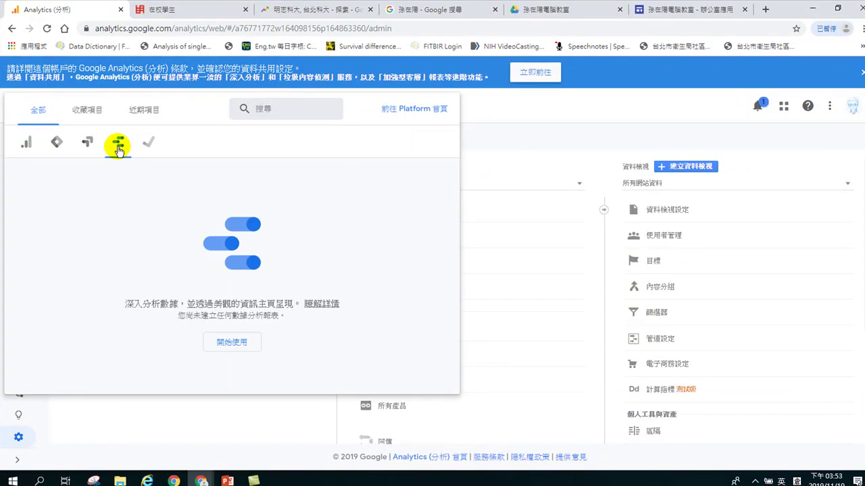
pyautogui.click(230, 353)
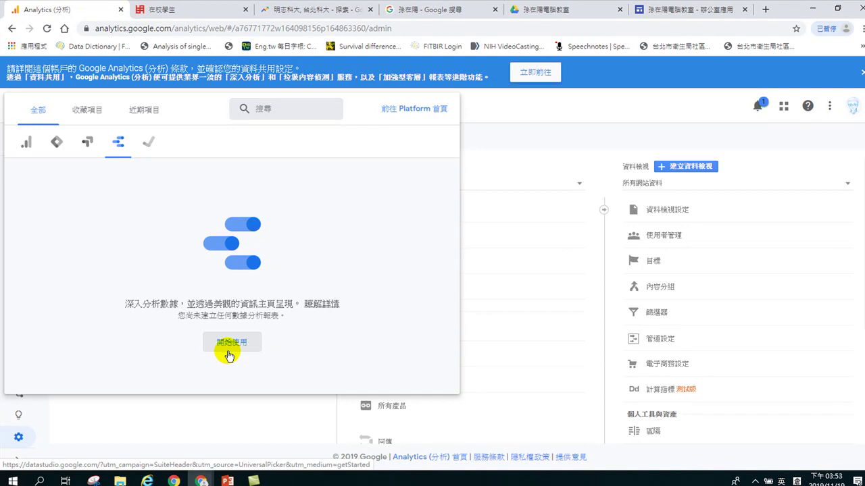
# - Switch to the cims.tw PORTAL account's wordpress version property and open its 首頁 report
pyautogui.click(28, 142)
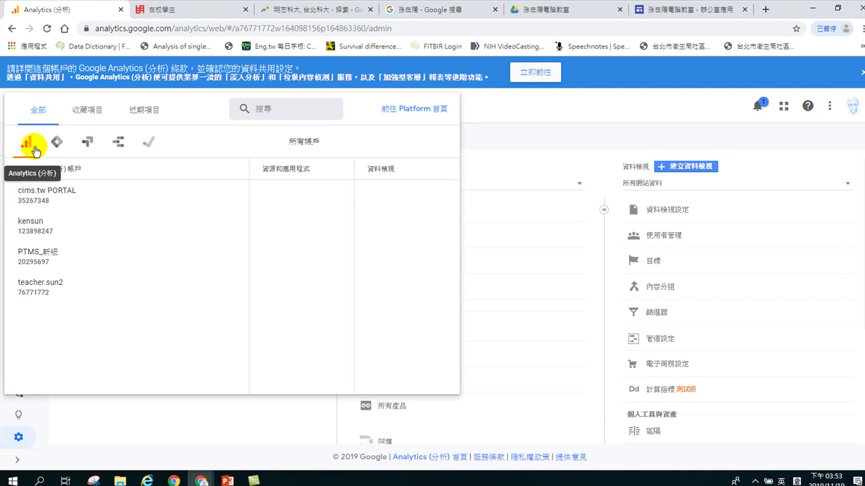
pyautogui.click(41, 198)
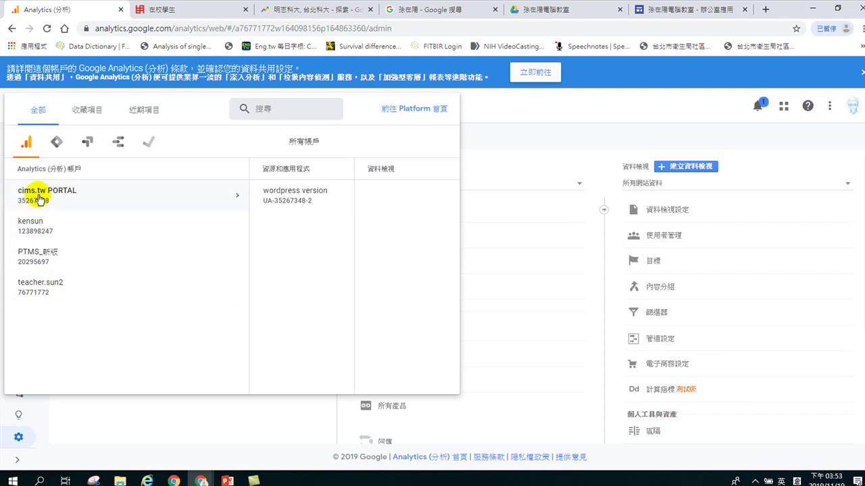
pyautogui.click(220, 195)
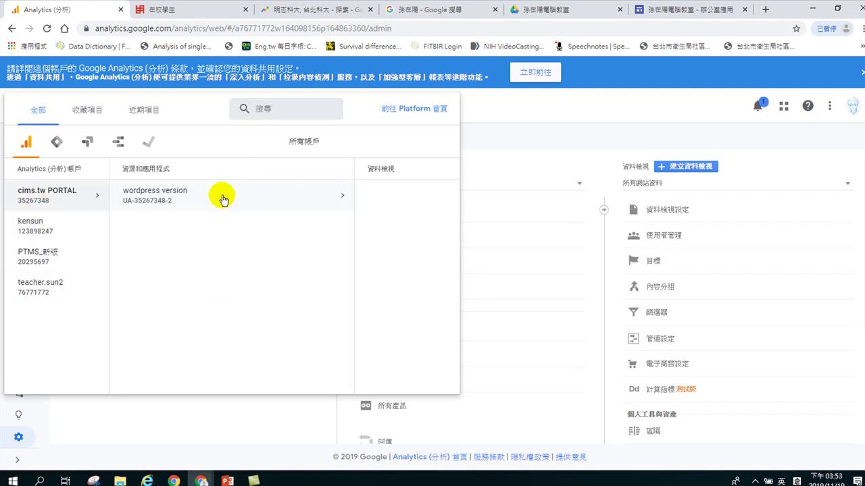
pyautogui.click(274, 200)
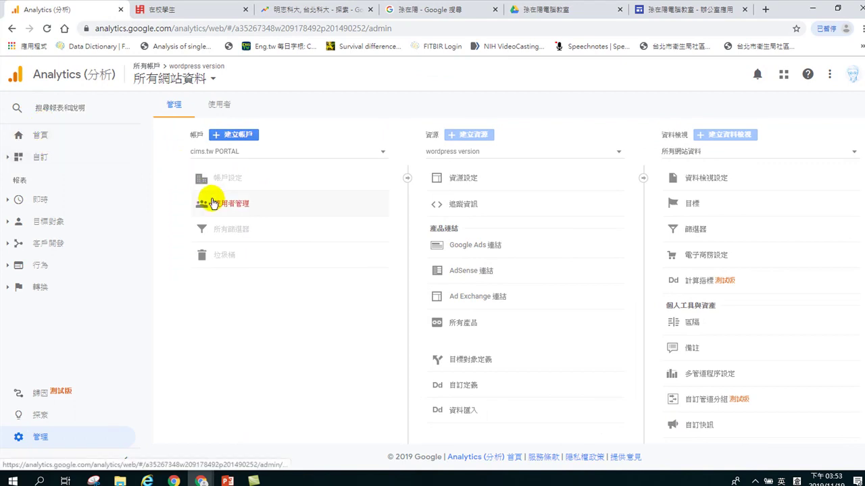
pyautogui.click(38, 137)
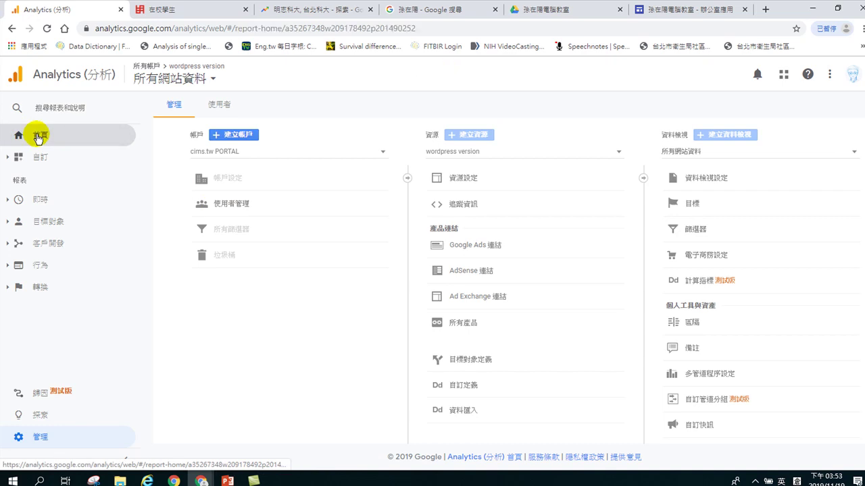